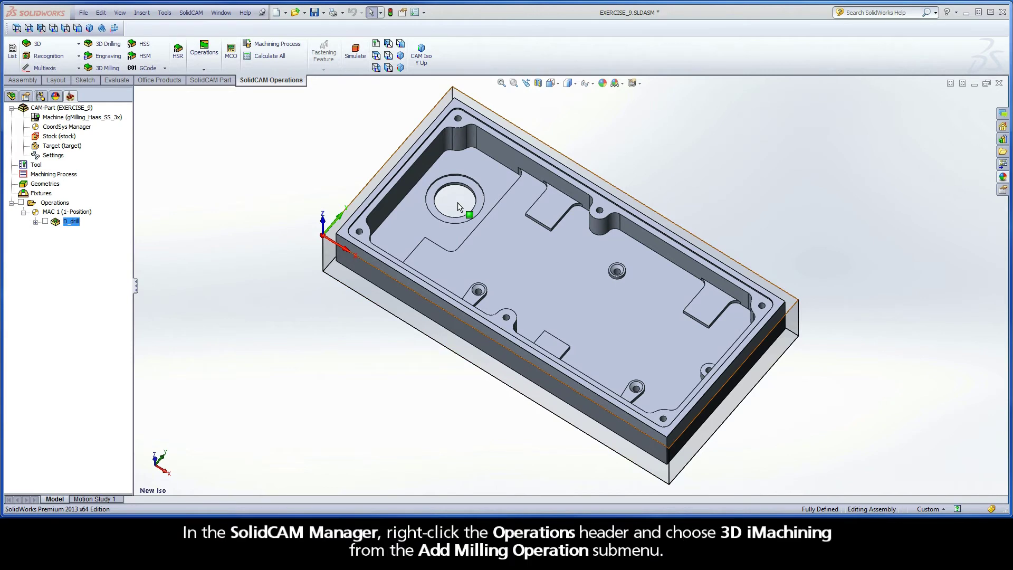
Step: Add a 3D iMachining milling operation from the Operations context menu
{"action": "right_click", "coordinate": [57, 205]}
{"action": "mouse_move", "coordinate": [201, 222]}
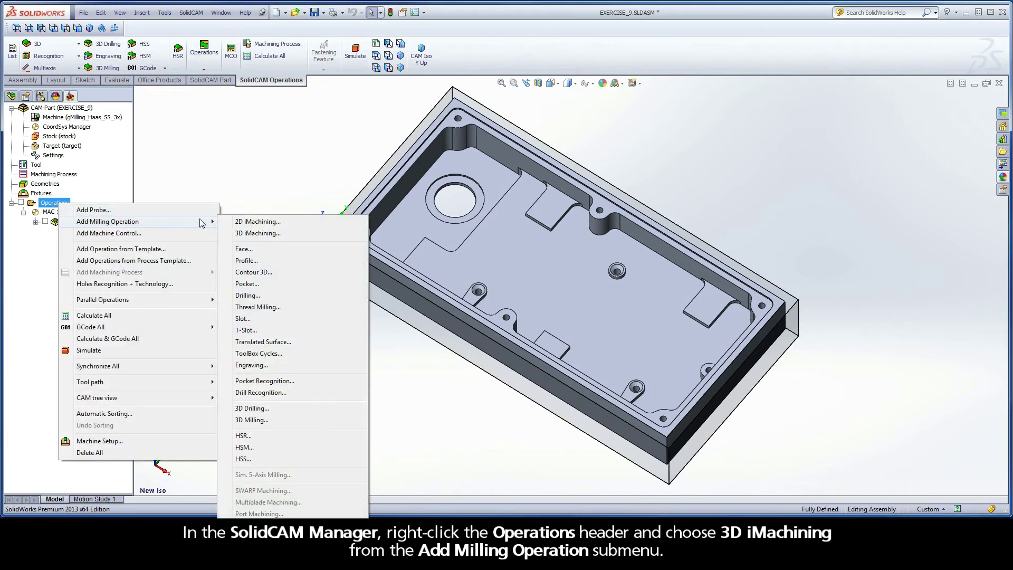
{"action": "left_click", "coordinate": [282, 234]}
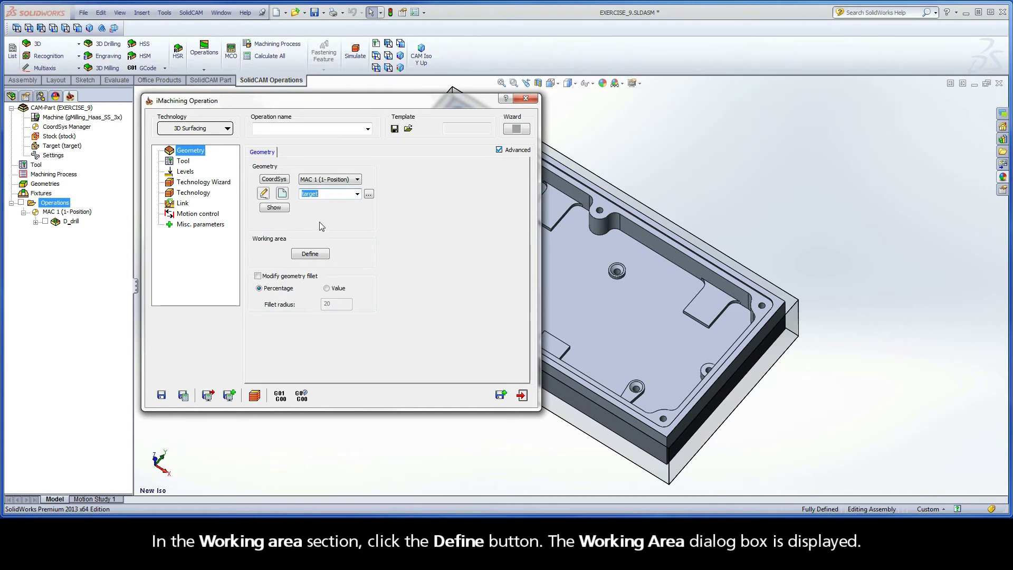
{"action": "left_click", "coordinate": [310, 254]}
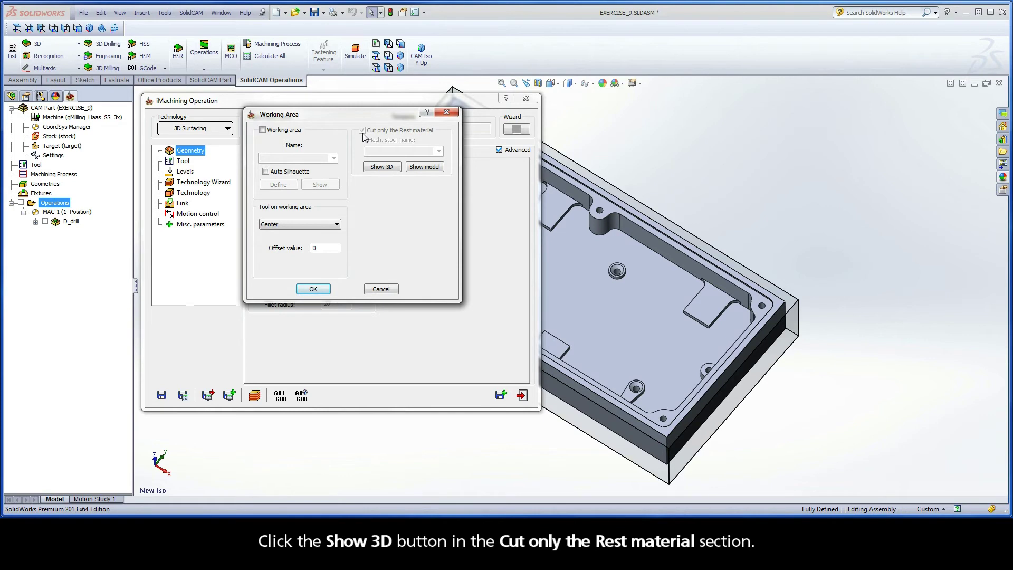
{"action": "left_click", "coordinate": [382, 167]}
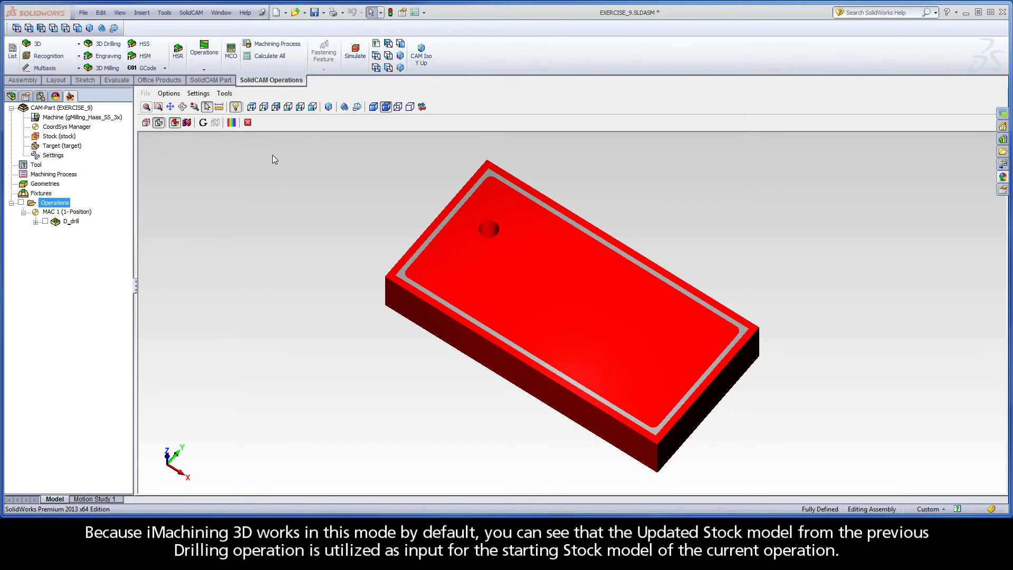
{"action": "left_click", "coordinate": [247, 123]}
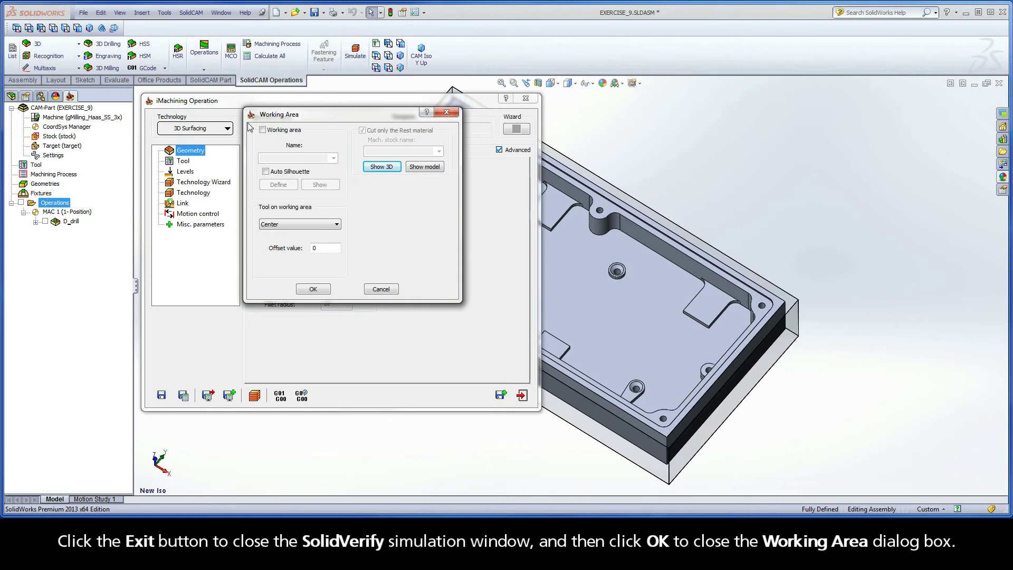
{"action": "left_click", "coordinate": [313, 290]}
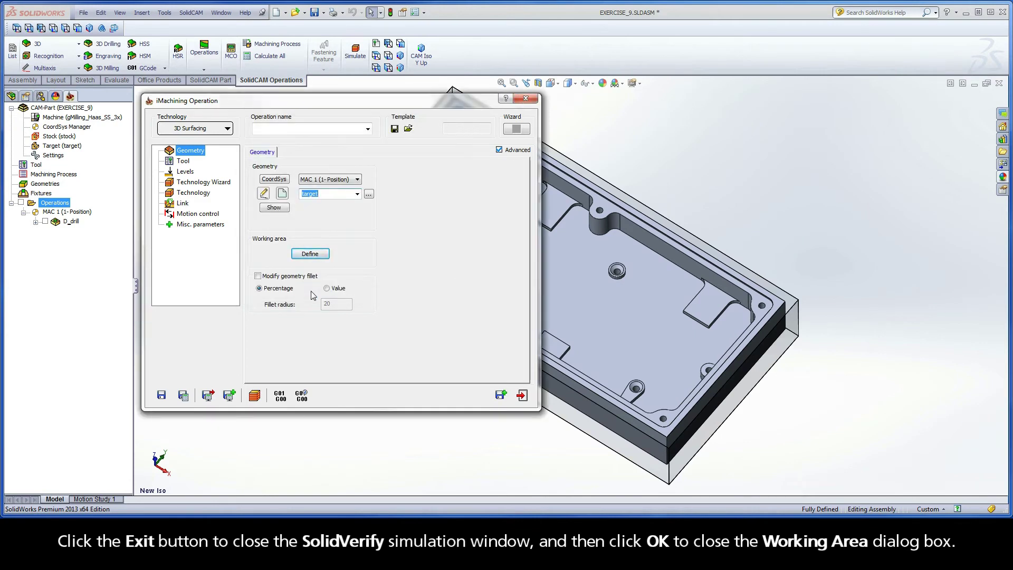
Step: Assign tool 2, the 9.5 mm end mill with 24 mm cutting length and 45 (Medium) helical angle
{"action": "left_click", "coordinate": [186, 165]}
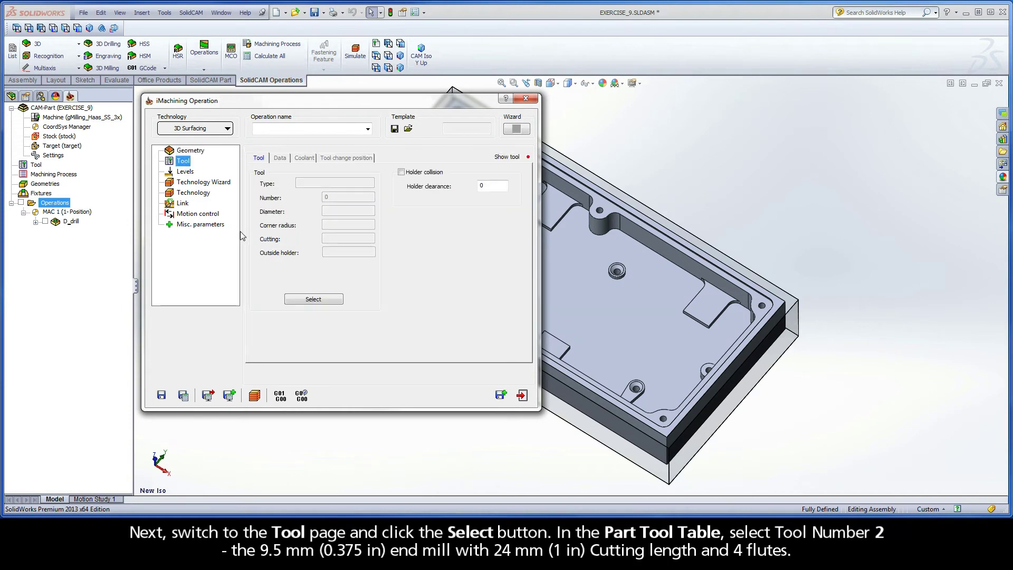
{"action": "left_click", "coordinate": [313, 300]}
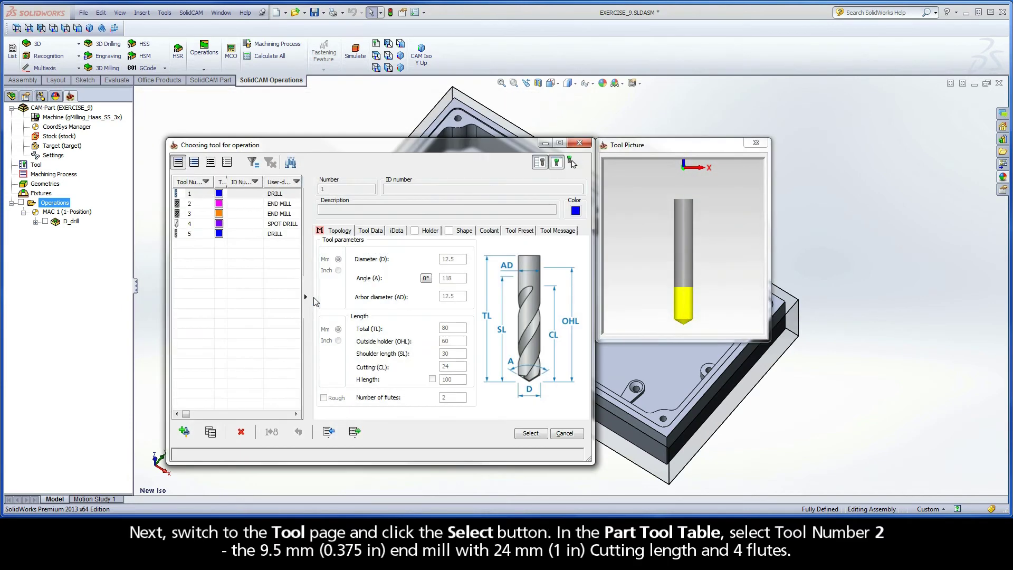
{"action": "left_click", "coordinate": [195, 206]}
{"action": "left_click", "coordinate": [453, 262]}
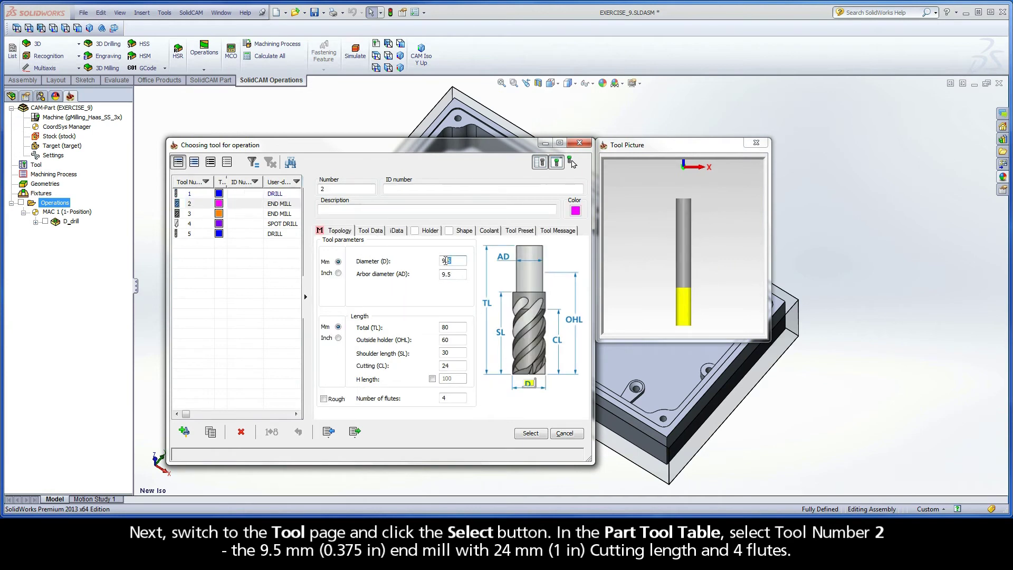
{"action": "left_click", "coordinate": [452, 366]}
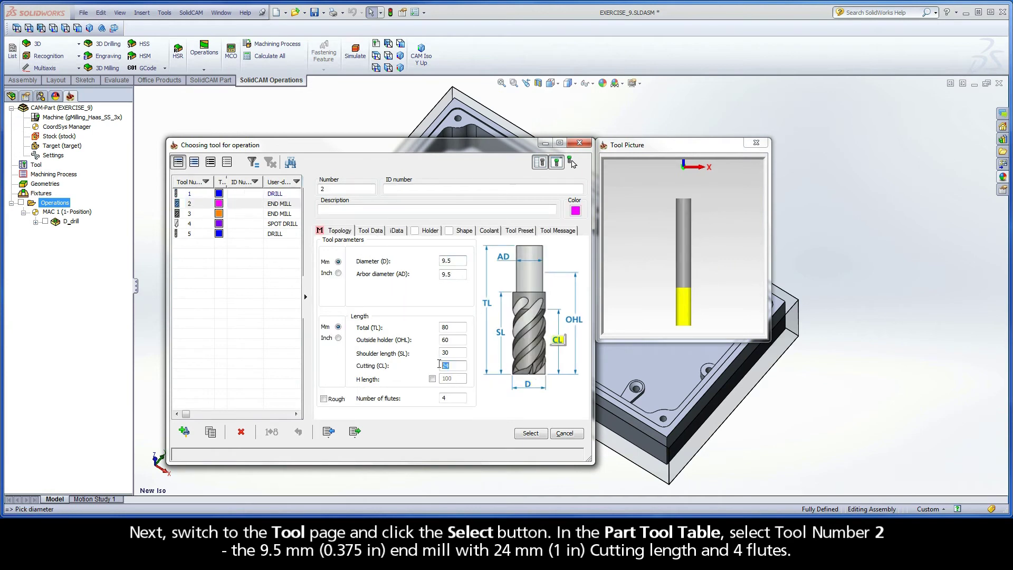
{"action": "left_click", "coordinate": [443, 399]}
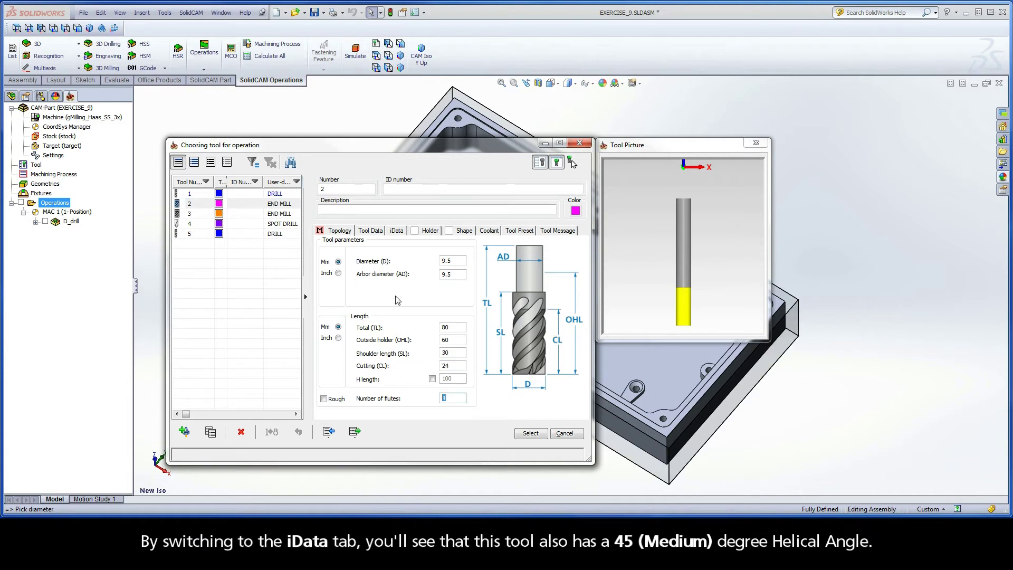
{"action": "left_click", "coordinate": [398, 232]}
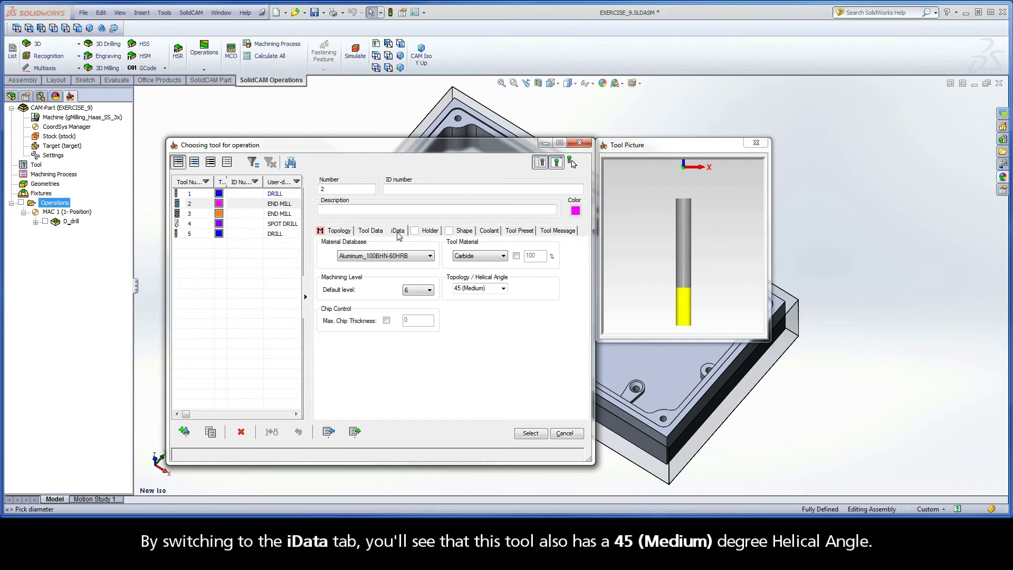
{"action": "left_click", "coordinate": [490, 290]}
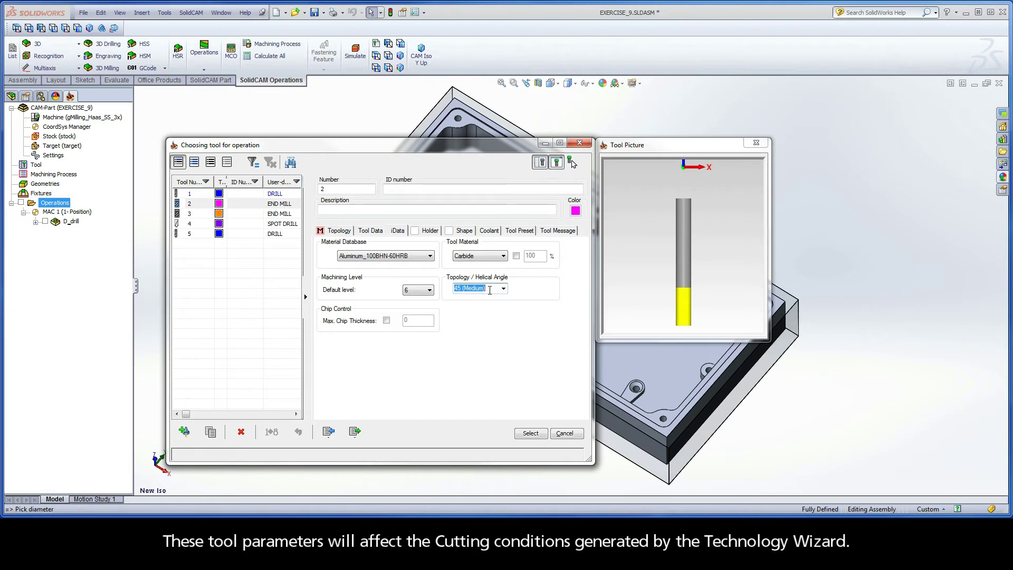
{"action": "left_click", "coordinate": [531, 433]}
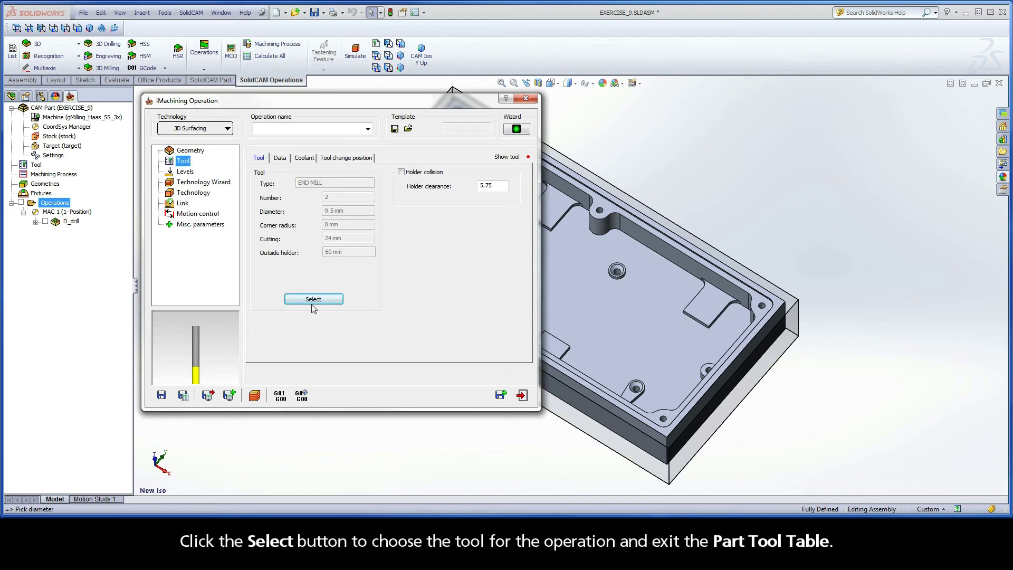
Step: Set the upper milling level to 0 from the stock's top face and the lower to -24 from the bottom edge
{"action": "left_click", "coordinate": [185, 172]}
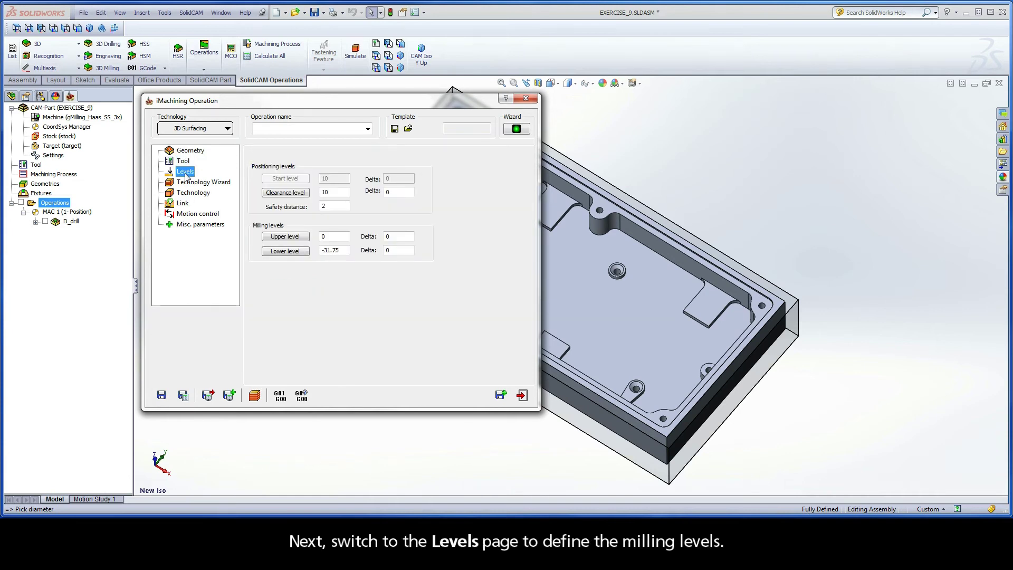
{"action": "left_click", "coordinate": [286, 237]}
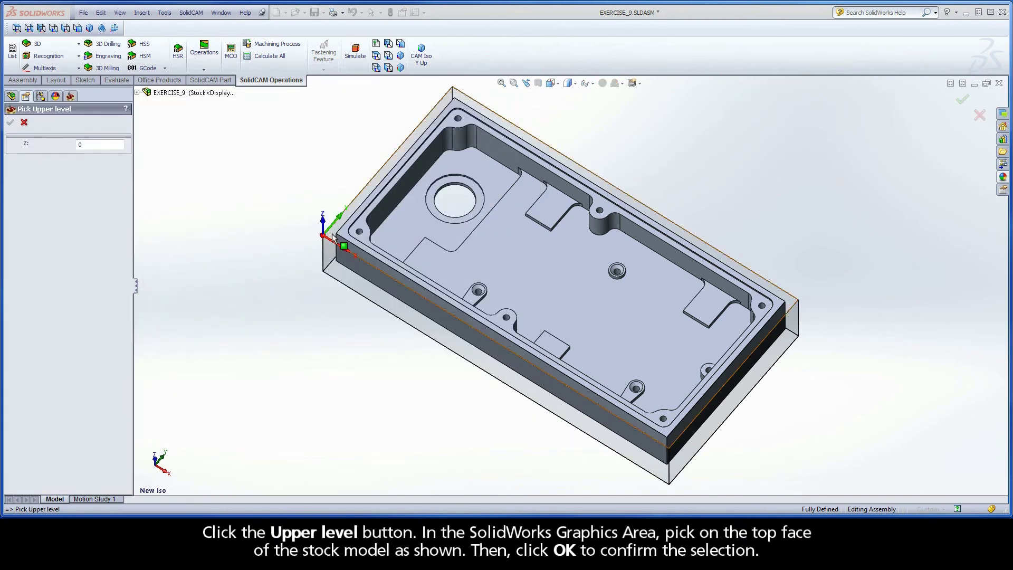
{"action": "left_click", "coordinate": [332, 235]}
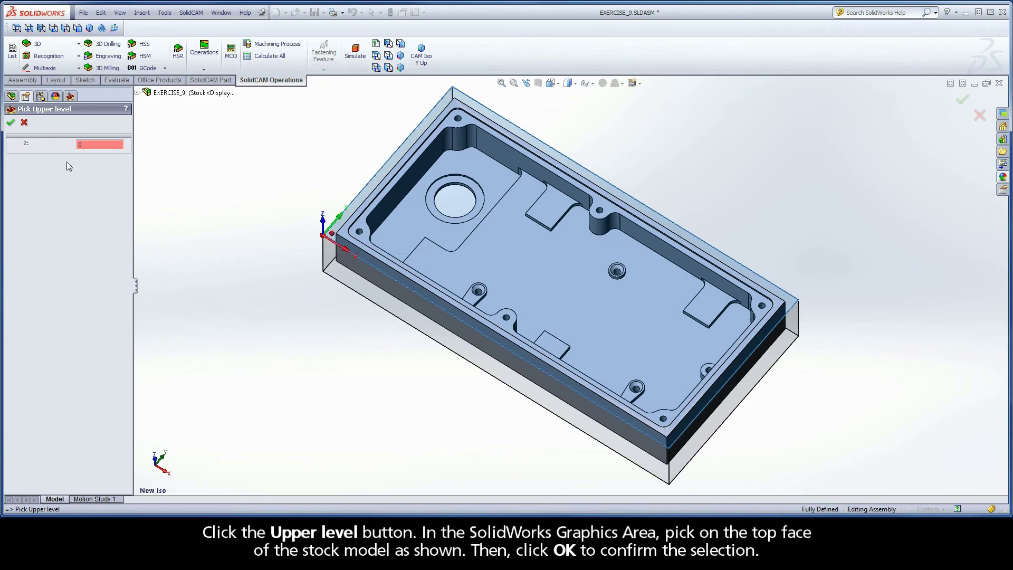
{"action": "left_click", "coordinate": [11, 123]}
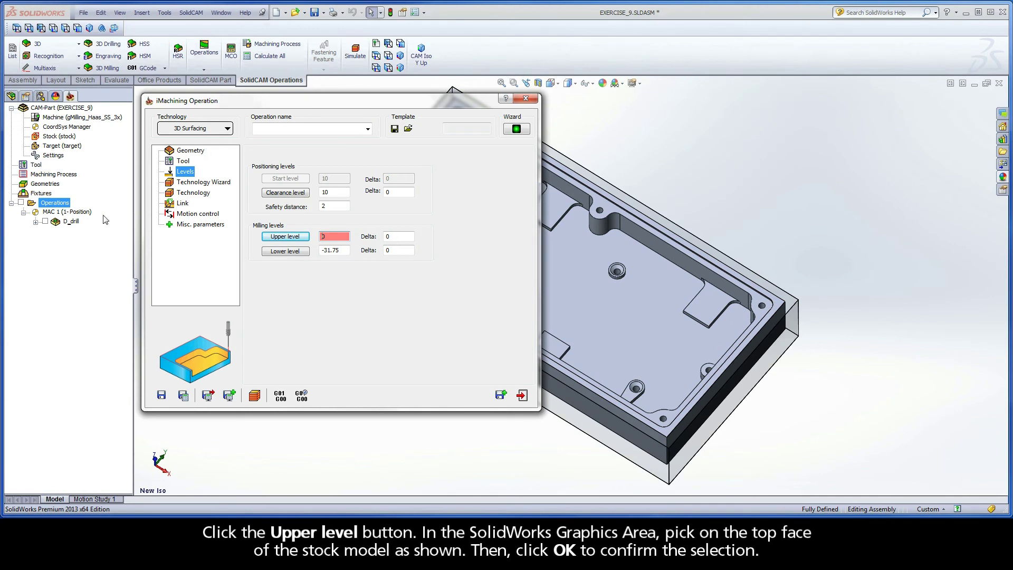
{"action": "left_click", "coordinate": [285, 251]}
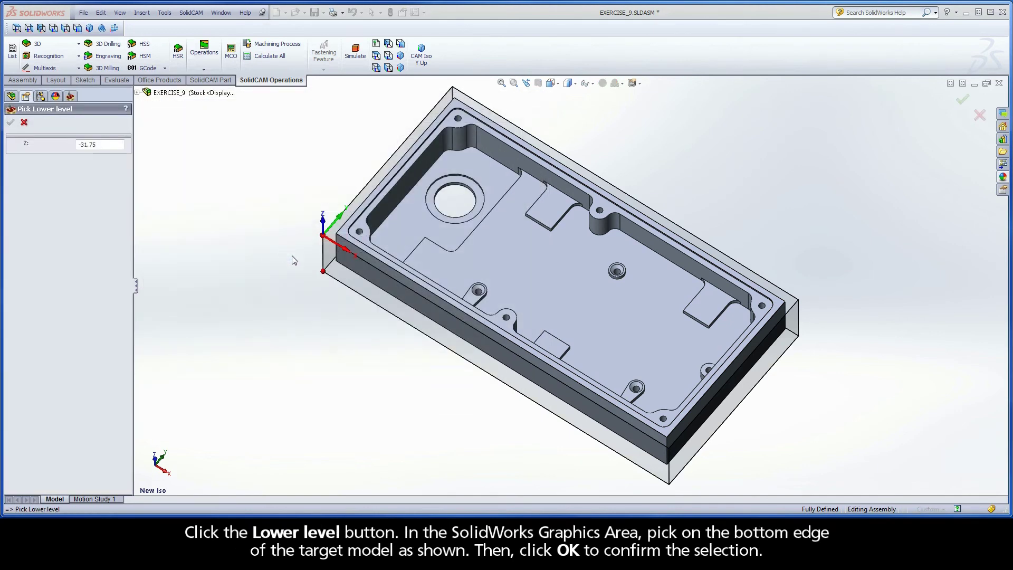
{"action": "left_click", "coordinate": [336, 261]}
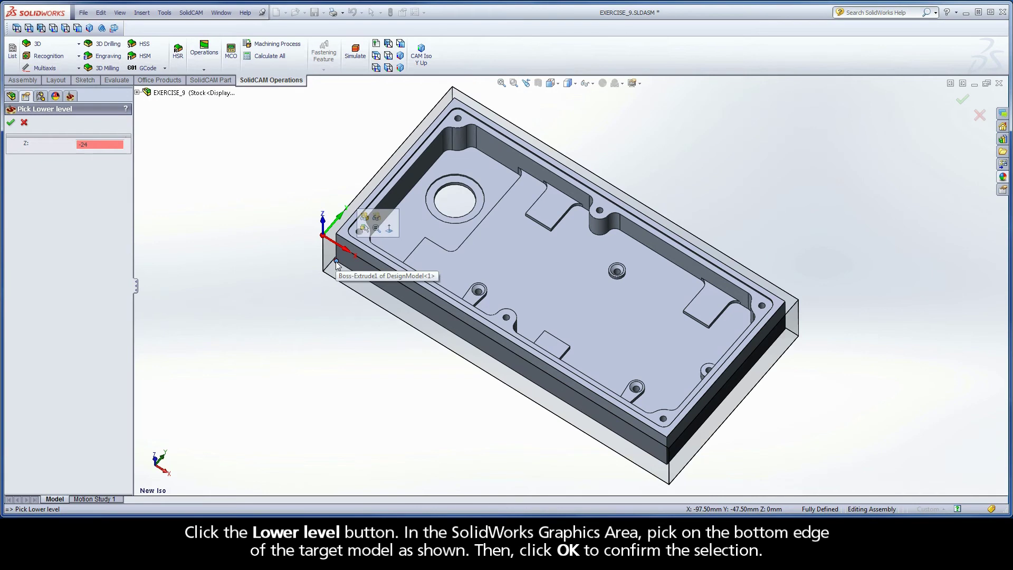
{"action": "left_click", "coordinate": [10, 123]}
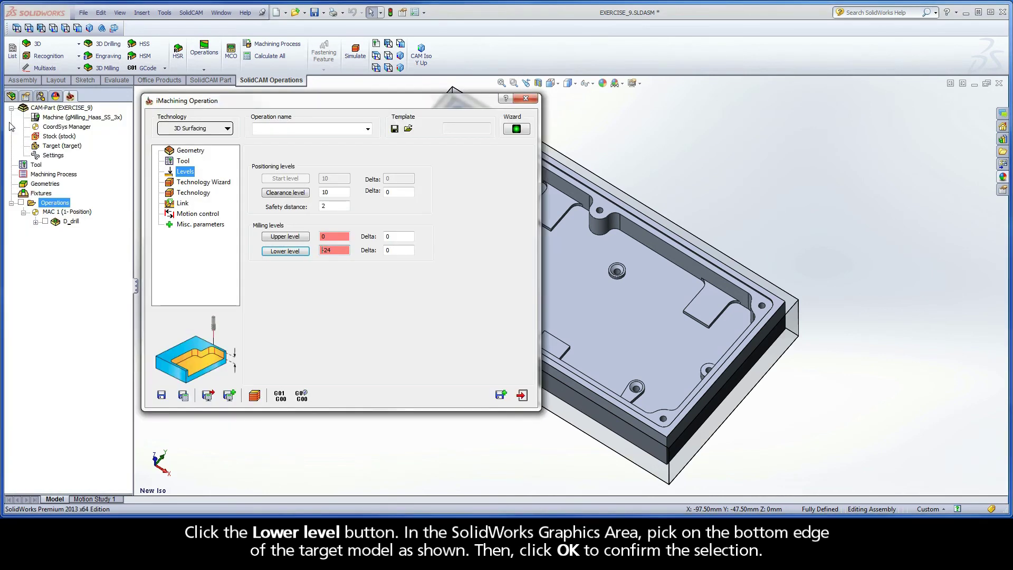
Step: Review the Technology Wizard cutting data (step down 23.62, spin 10492), comparing View 1 and View 2
{"action": "left_click", "coordinate": [199, 183]}
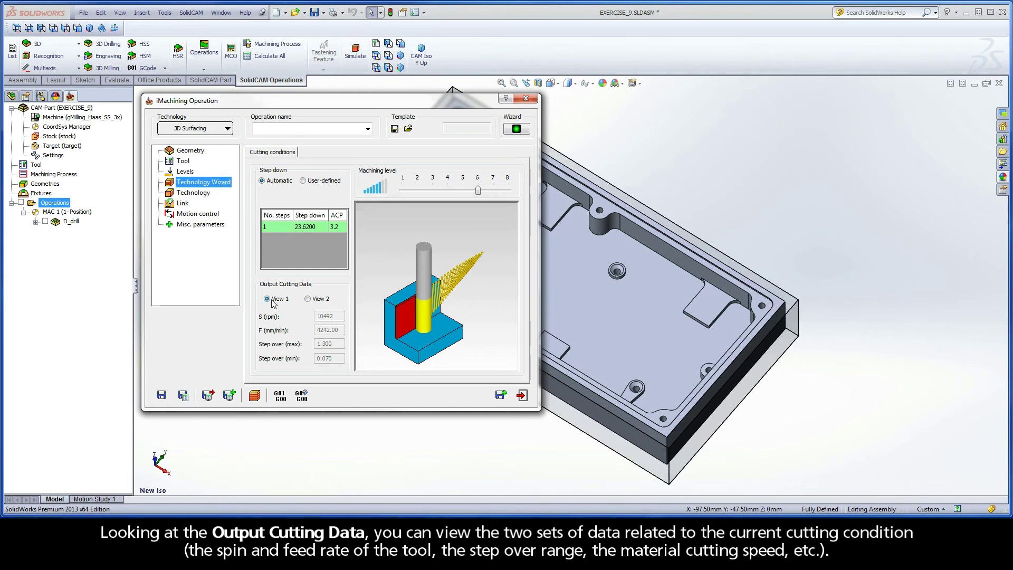
{"action": "left_click", "coordinate": [308, 298]}
{"action": "left_click", "coordinate": [268, 299]}
{"action": "left_click", "coordinate": [308, 299]}
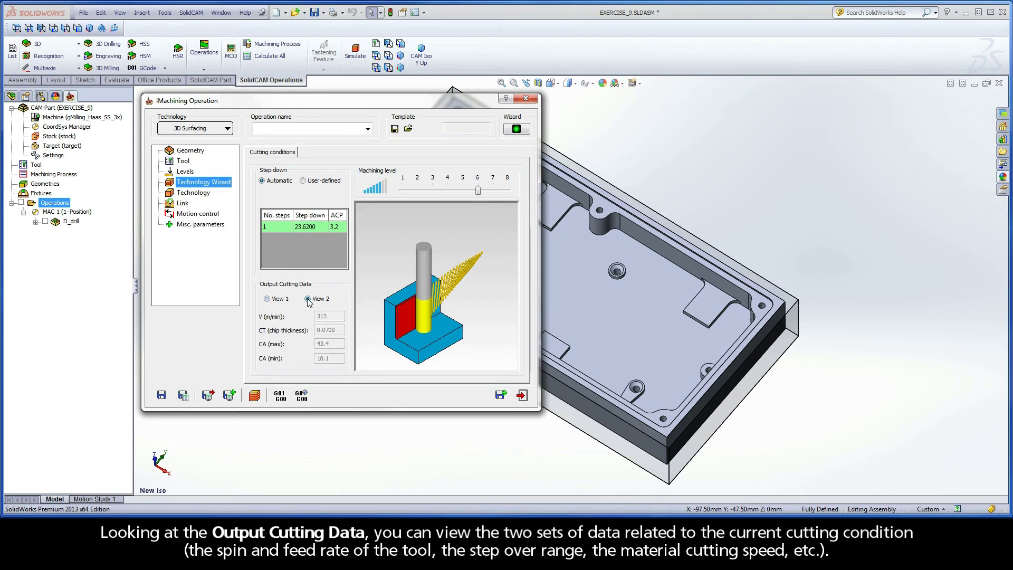
{"action": "left_click", "coordinate": [268, 299]}
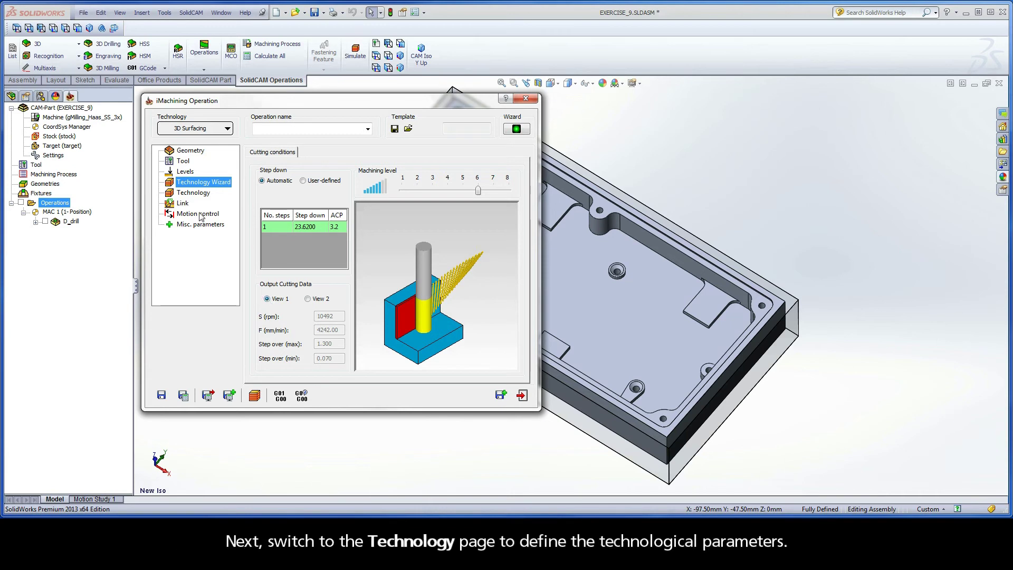
Step: Change the Surface & Wall offset from 0.38 to 0.24, then view the Link settings
{"action": "left_click", "coordinate": [193, 195]}
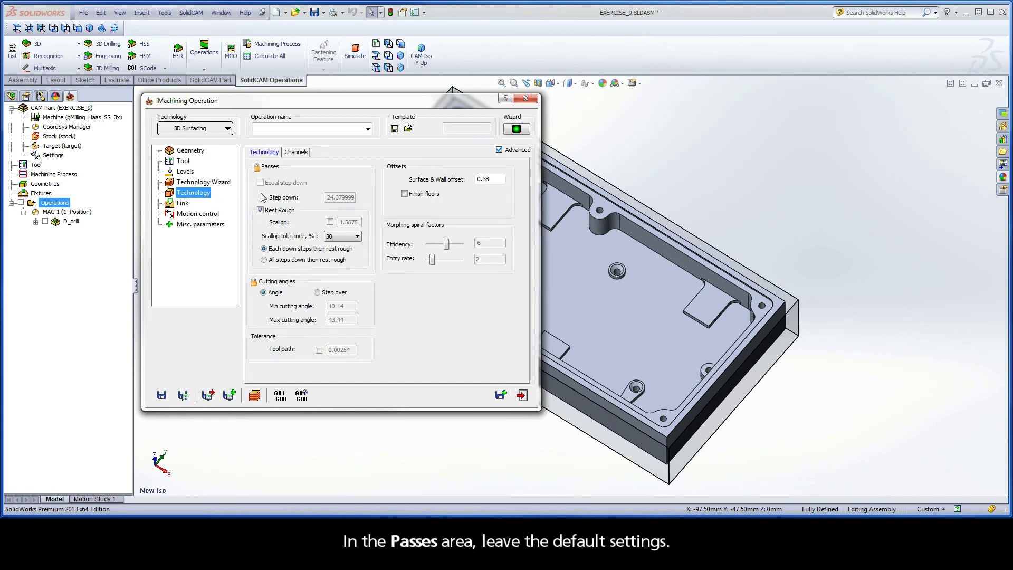
{"action": "double_click", "coordinate": [491, 179]}
{"action": "type", "text": "0.24"}
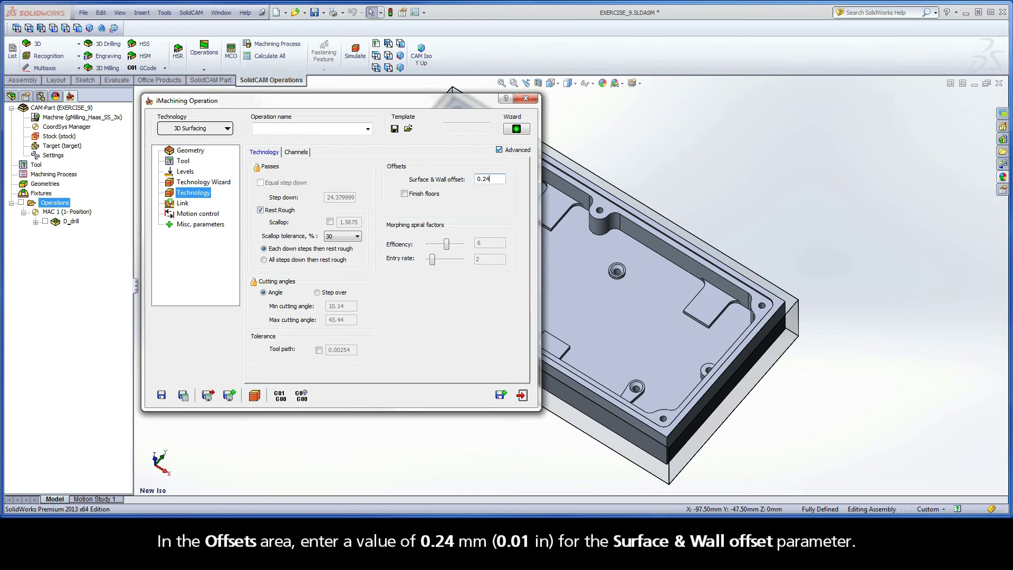
{"action": "left_click", "coordinate": [182, 204]}
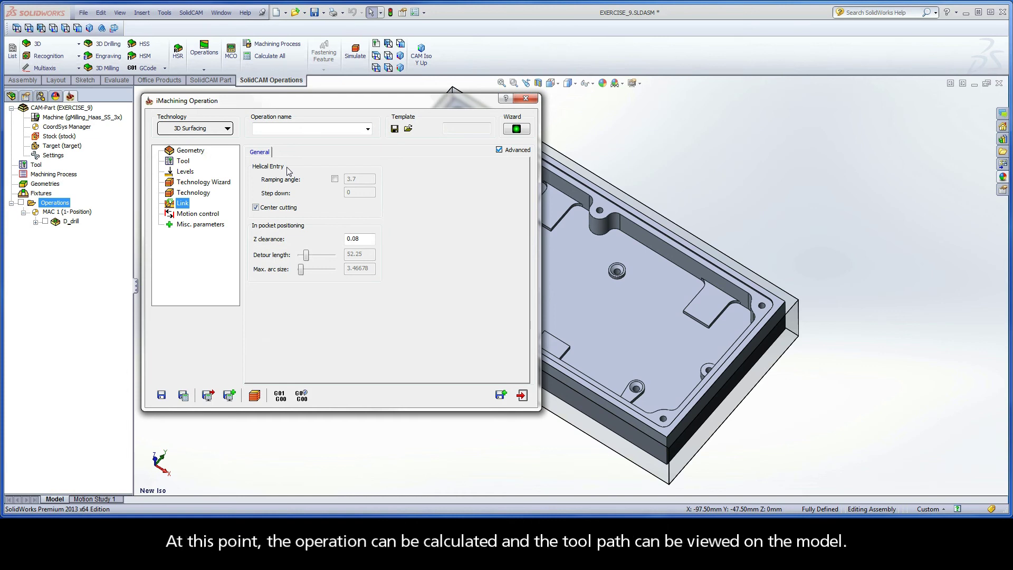
Step: Save and calculate the i3DRough_target operation and bring up the Simulation control panel
{"action": "left_click", "coordinate": [183, 396]}
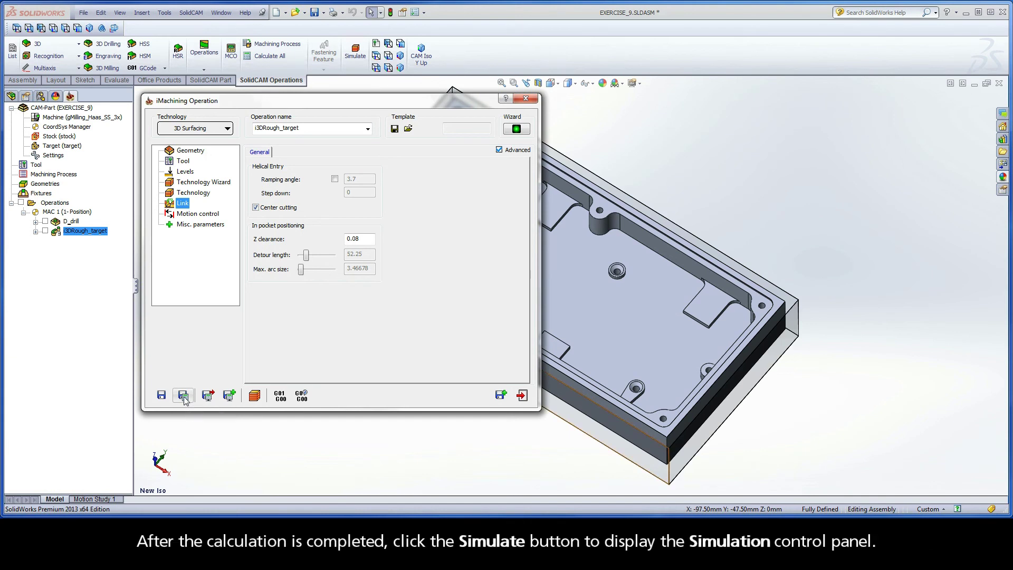
{"action": "left_click", "coordinate": [254, 396]}
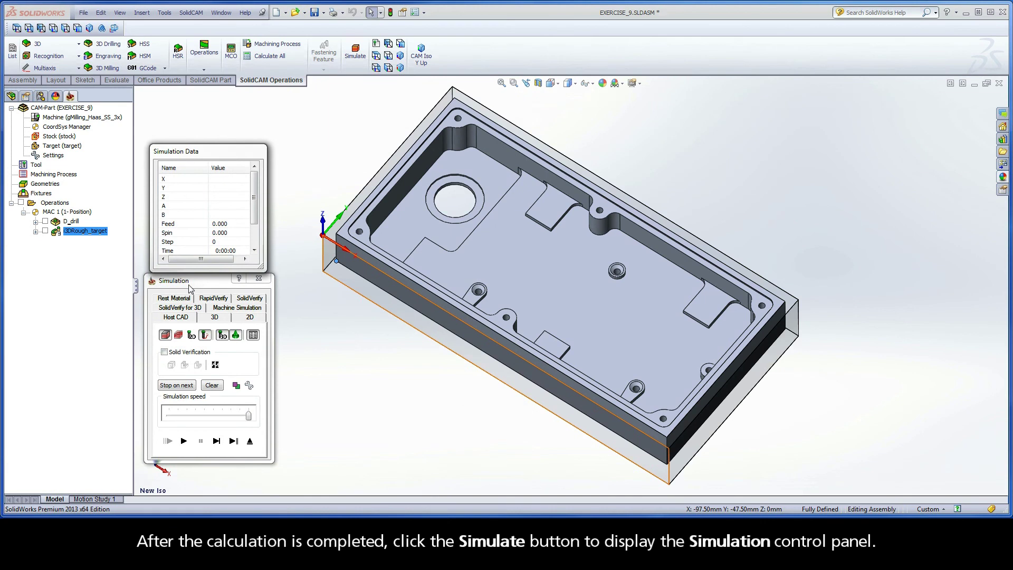
Step: Run a SolidVerify simulation of all operations at the slowest speed in operation step mode
{"action": "left_click", "coordinate": [250, 298]}
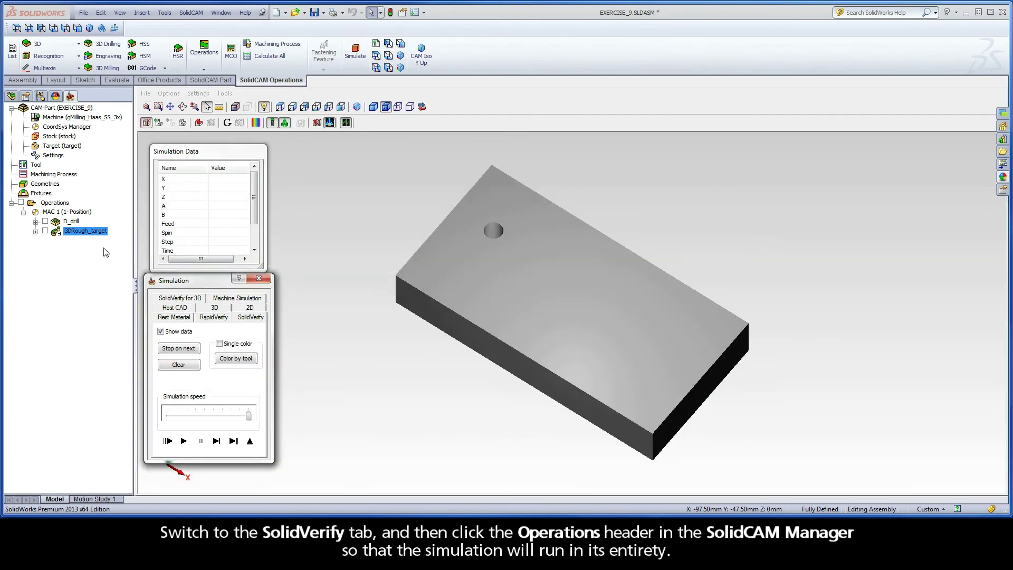
{"action": "left_click", "coordinate": [54, 204]}
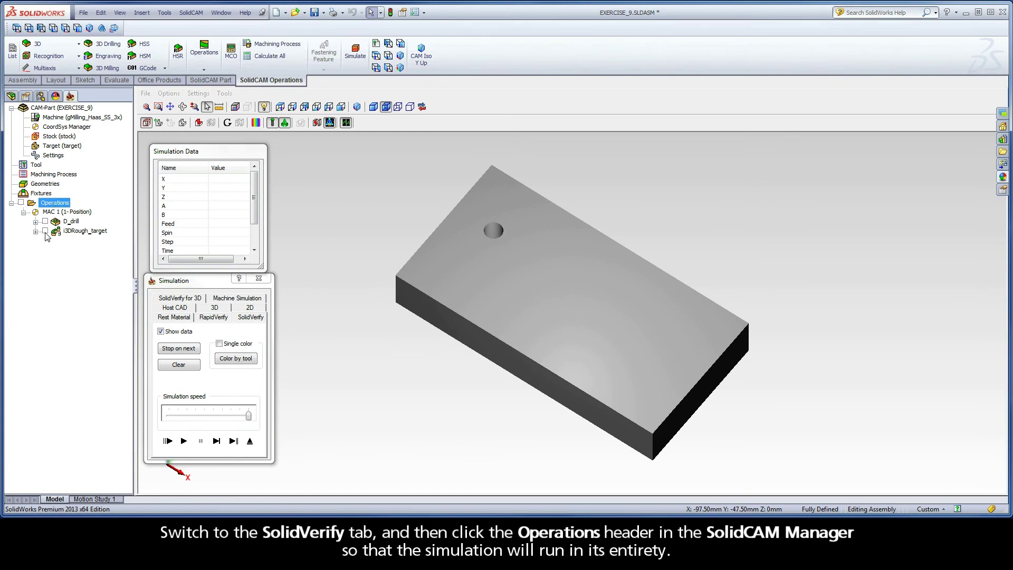
{"action": "left_click_drag", "start_coordinate": [249, 418], "coordinate": [170, 416]}
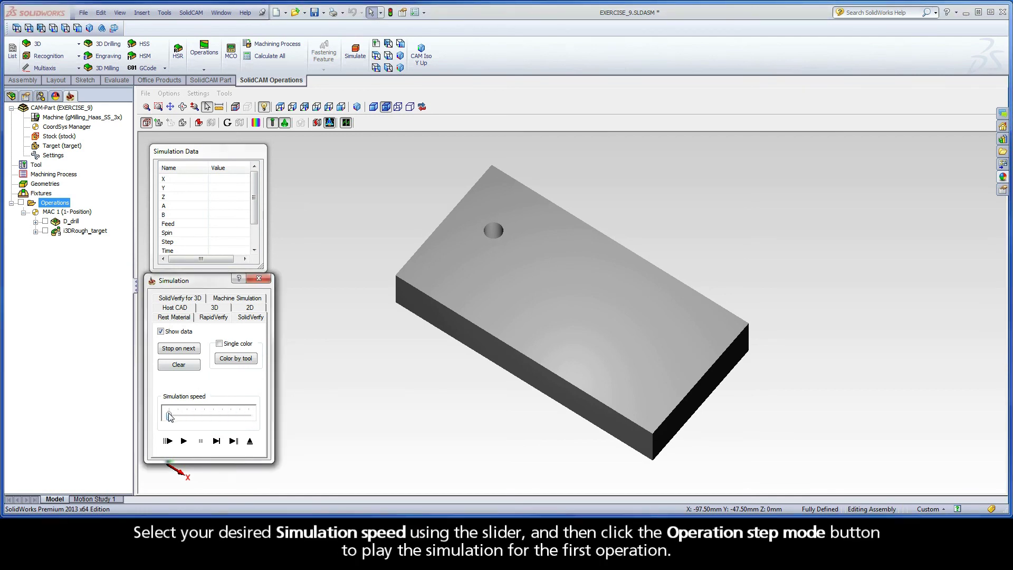
{"action": "left_click", "coordinate": [233, 441]}
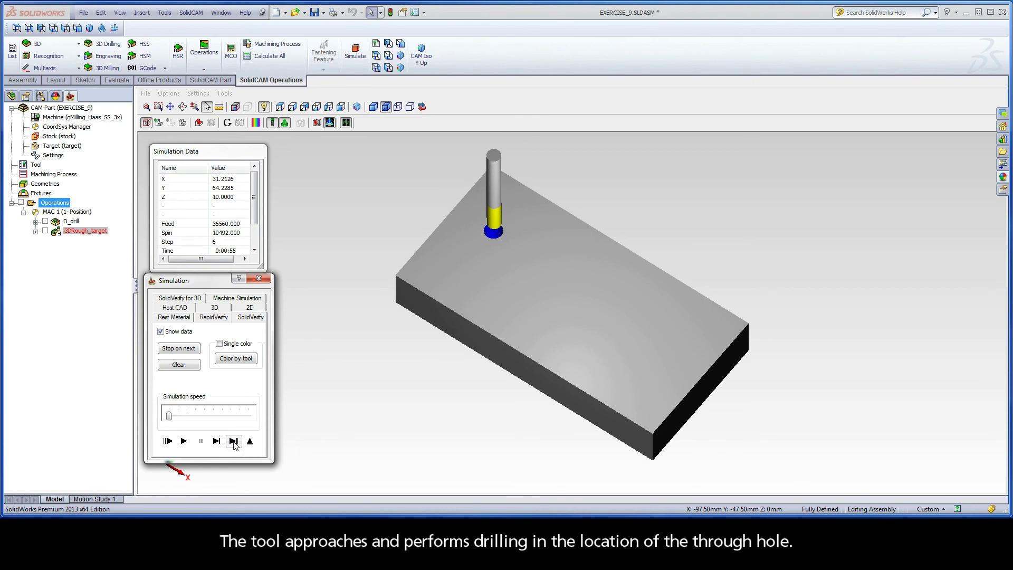
Step: Continue the simulation at higher speed until the pockets, islands and outside shape are fully roughed
{"action": "left_click", "coordinate": [233, 442]}
{"action": "left_click_drag", "start_coordinate": [170, 417], "coordinate": [197, 418]}
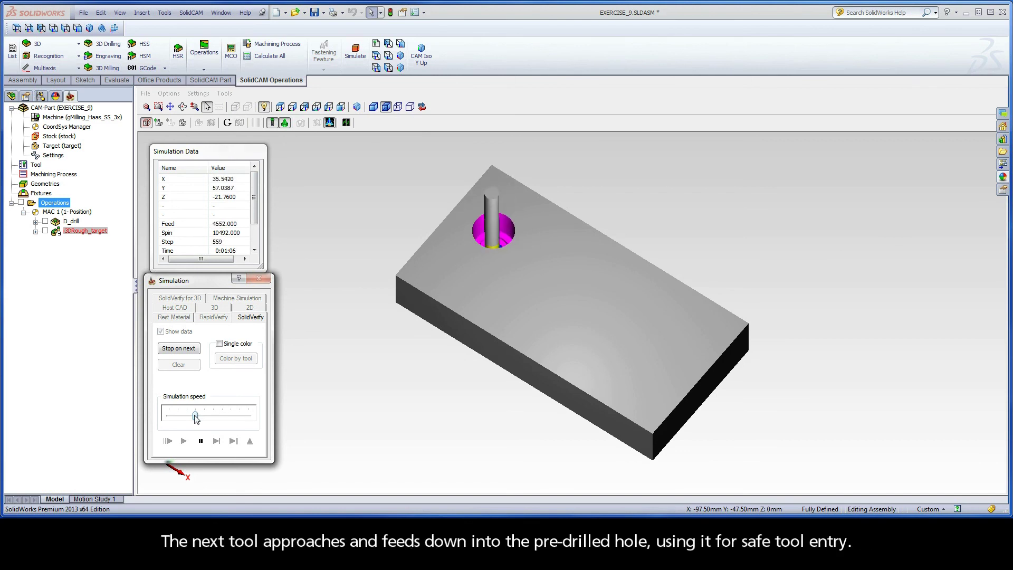
{"action": "left_click_drag", "start_coordinate": [196, 418], "coordinate": [223, 419]}
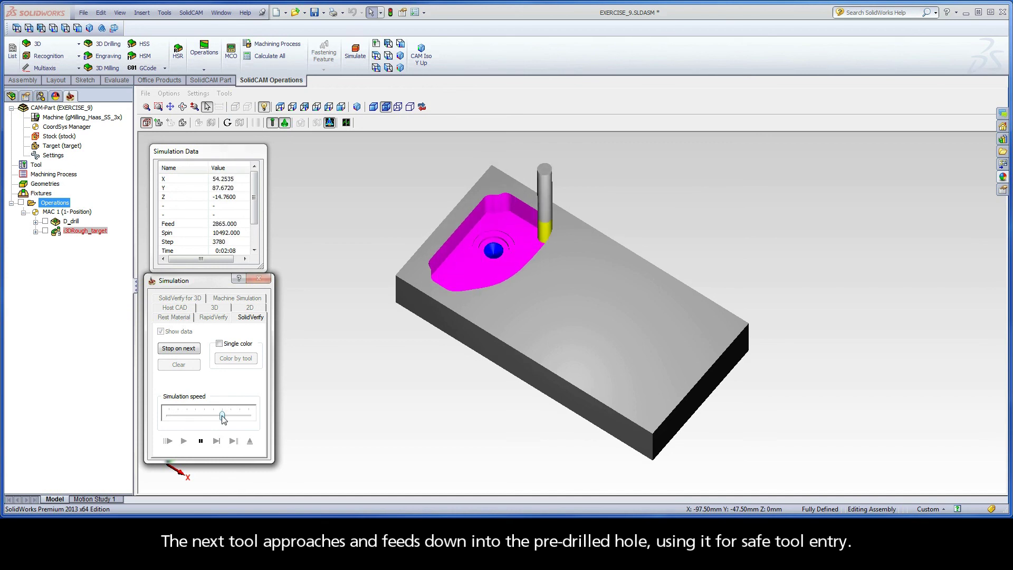
{"action": "left_click_drag", "start_coordinate": [222, 418], "coordinate": [240, 418]}
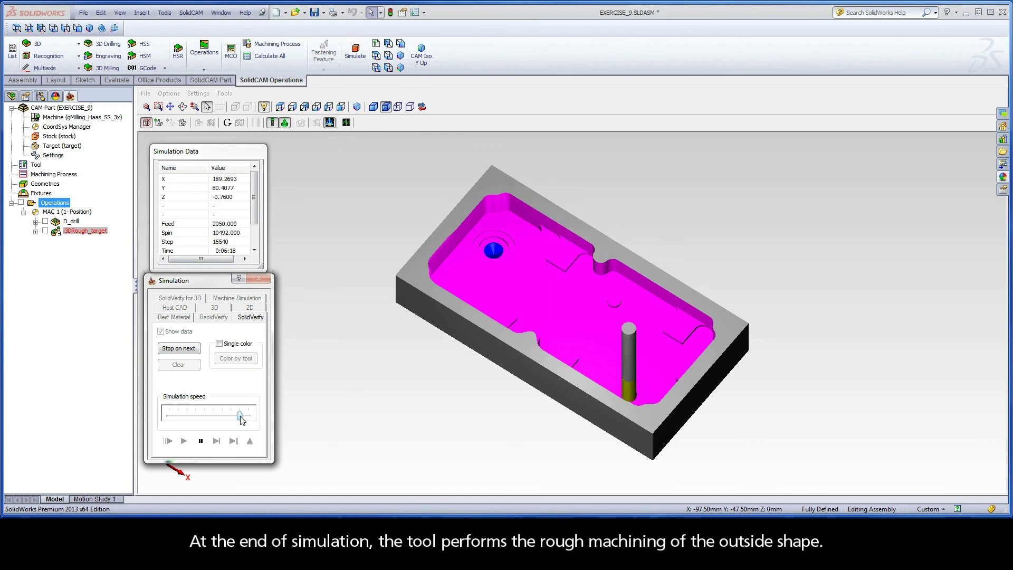
{"action": "left_click_drag", "start_coordinate": [240, 416], "coordinate": [222, 416]}
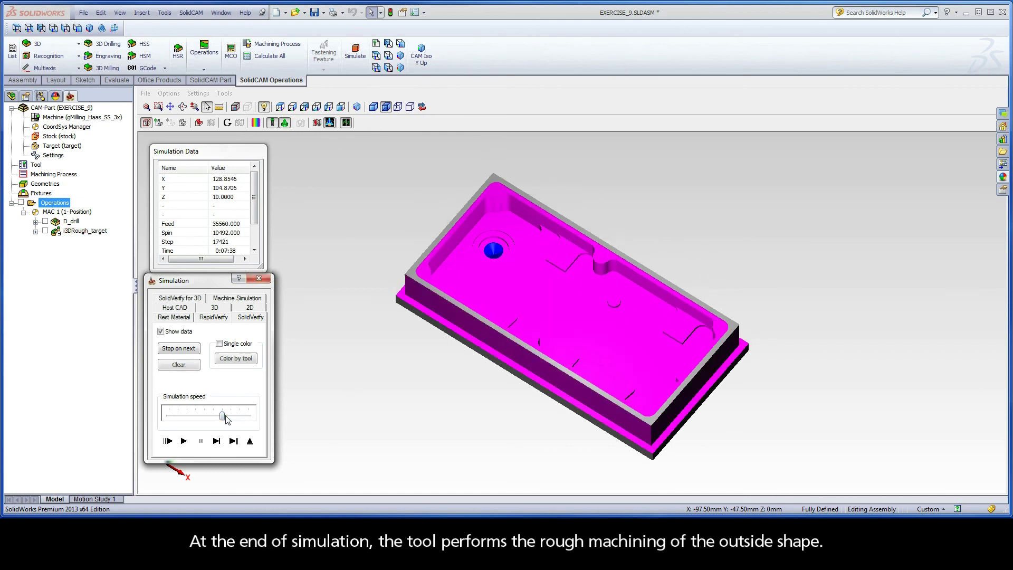